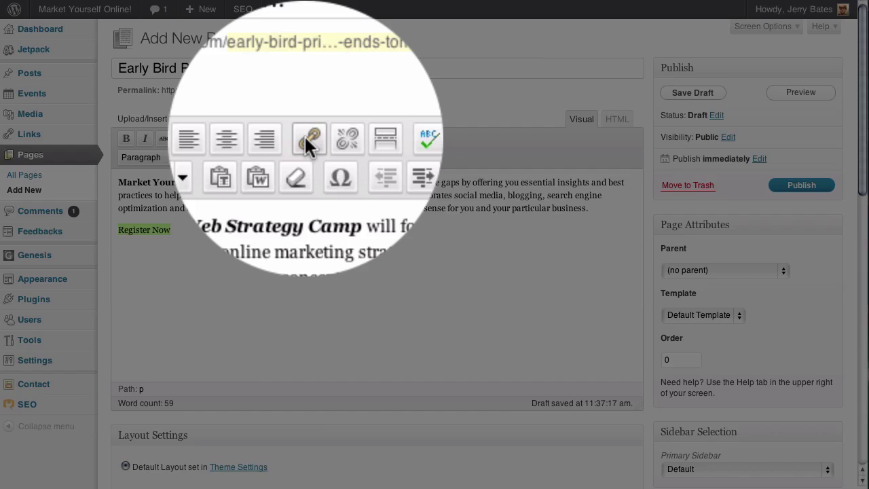
Link the selected "Register Now" text to the copied Eventbrite event URL
left_click(307, 138)
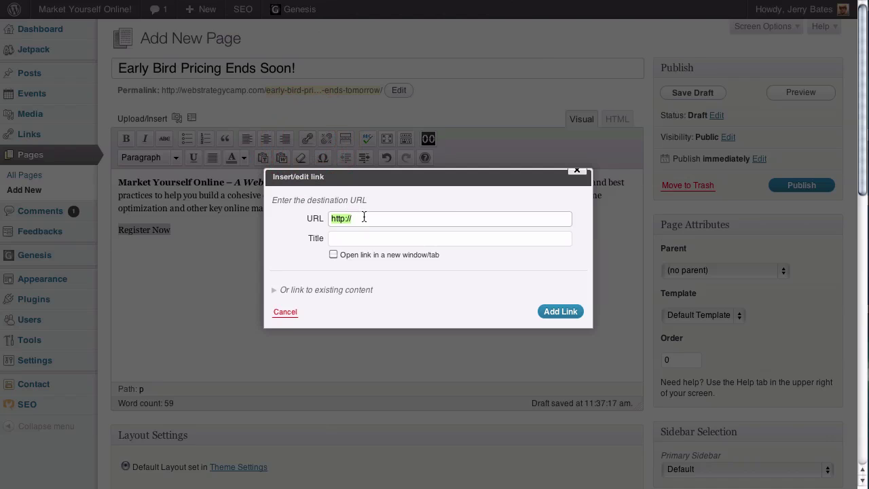
triple_click(364, 218)
key("super+v")
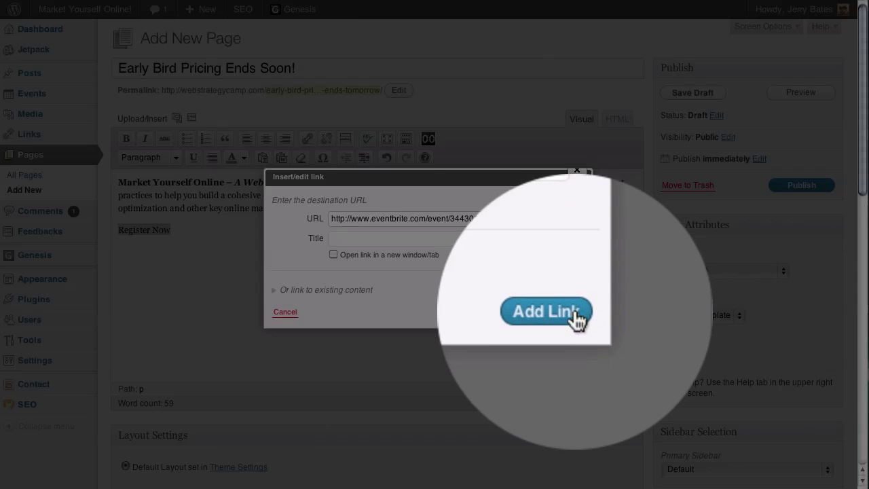
left_click(577, 313)
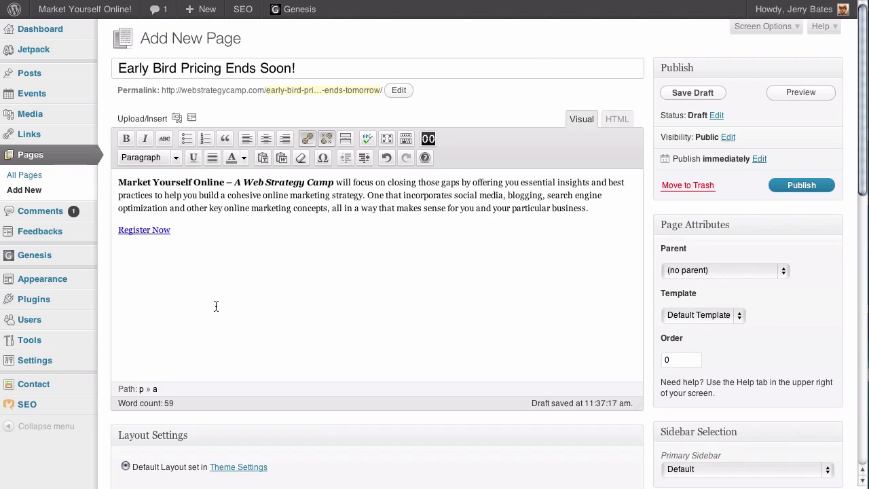
Delete the linked "Register Now" text below the paragraph
left_click(179, 234)
left_click_drag(178, 234, 120, 235)
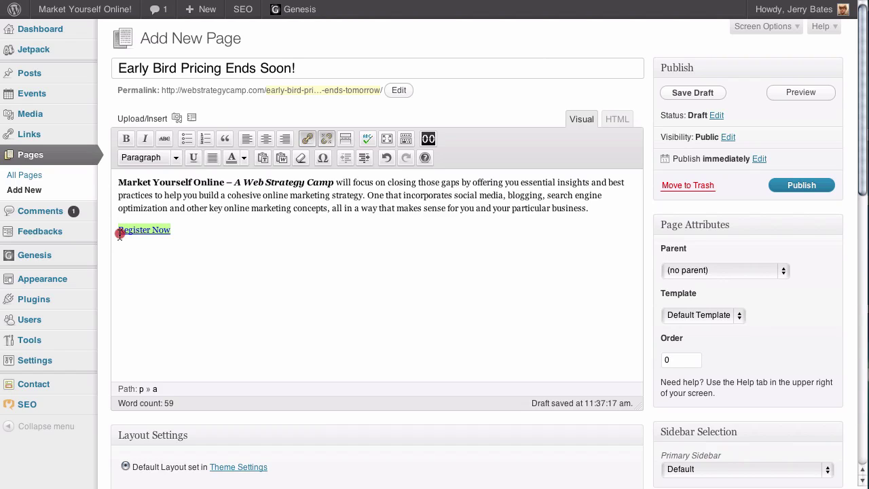
key("BackSpace")
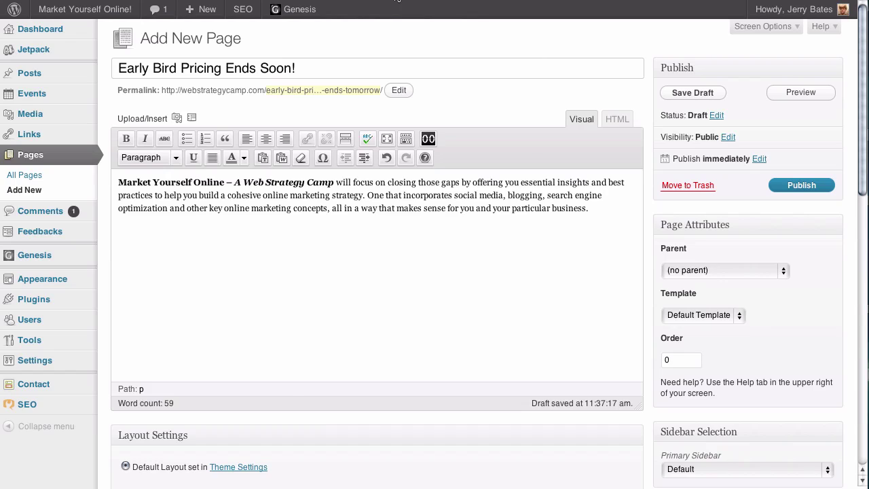
Switch to Google Images to browse the "sign up button" results, and examine the register-now.png image in the Finder downloads folder
left_click(396, 1)
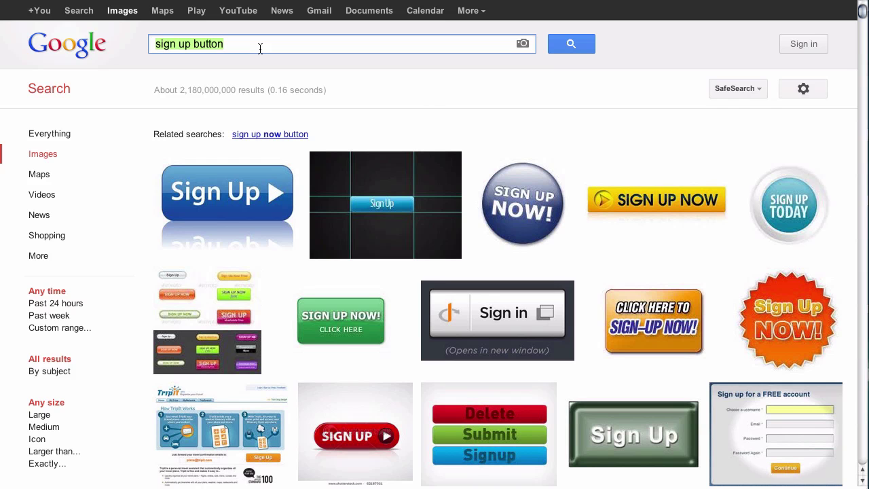
scroll(432, 109, "down", 6)
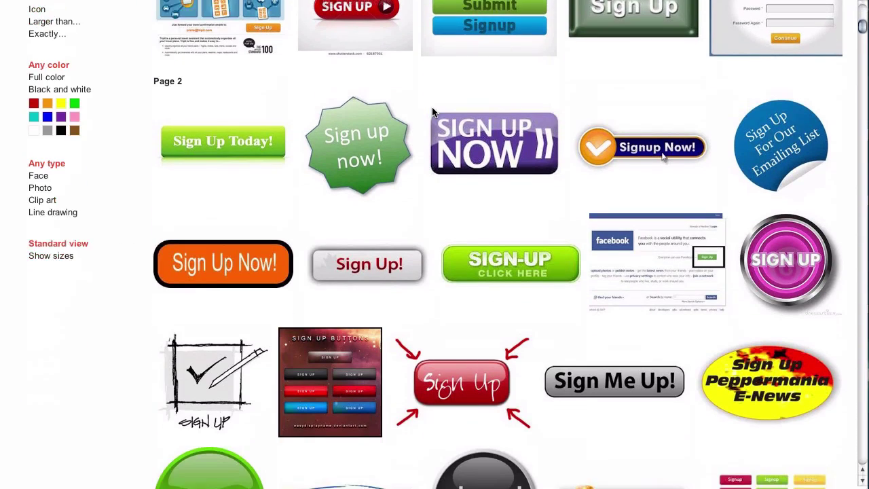
scroll(432, 111, "down", 10)
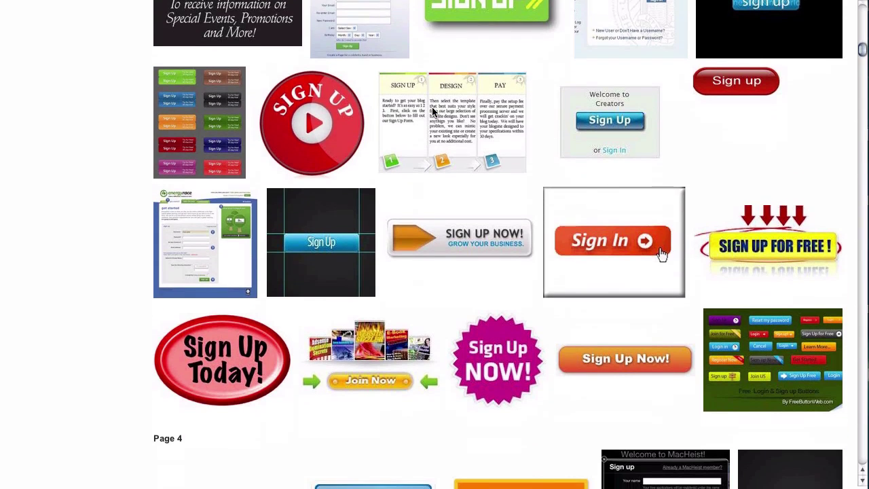
scroll(432, 111, "down", 4)
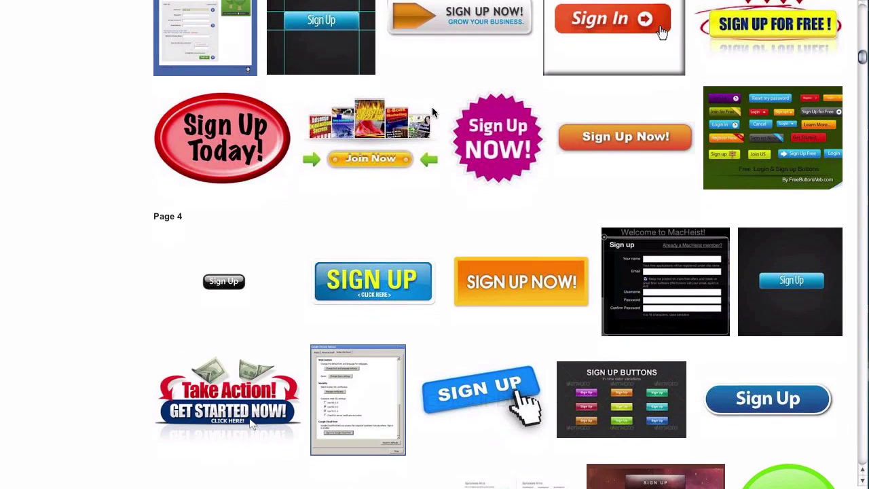
mouse_move(642, 149)
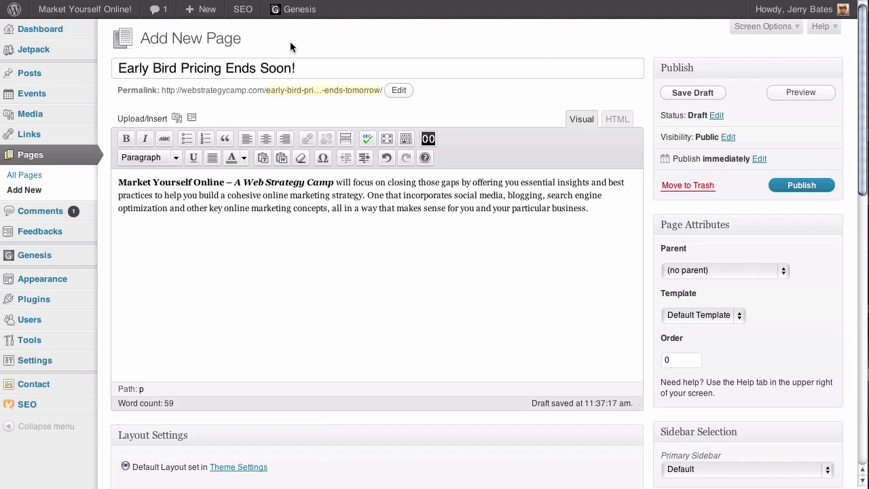
key("super+Tab")
left_click(532, 207)
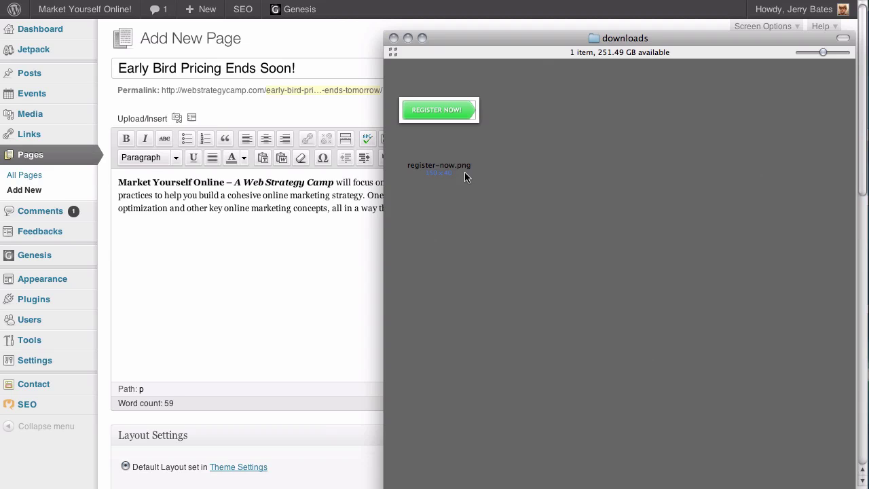
left_click(326, 266)
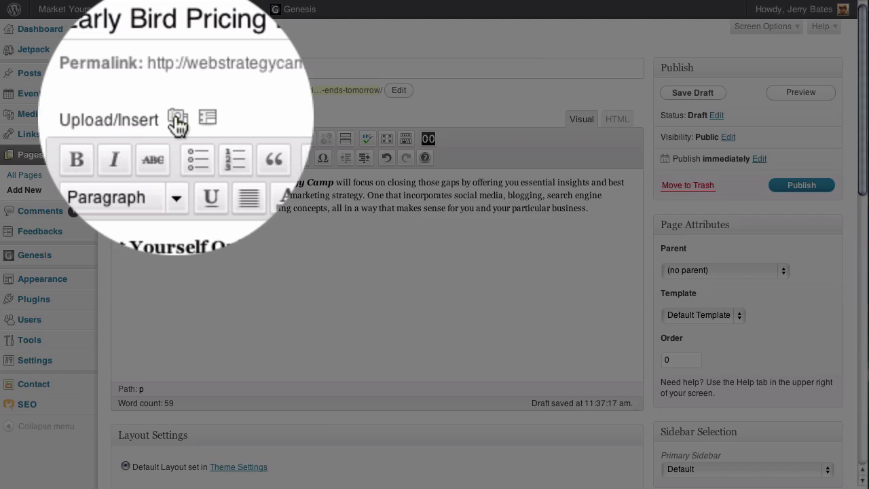
Upload register-now.png from the Finder downloads folder to the page's media
left_click(175, 119)
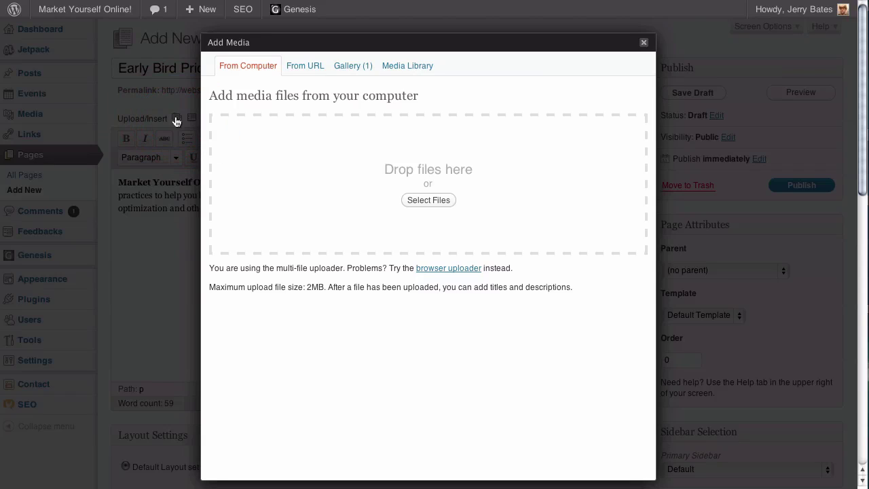
key("super+Tab")
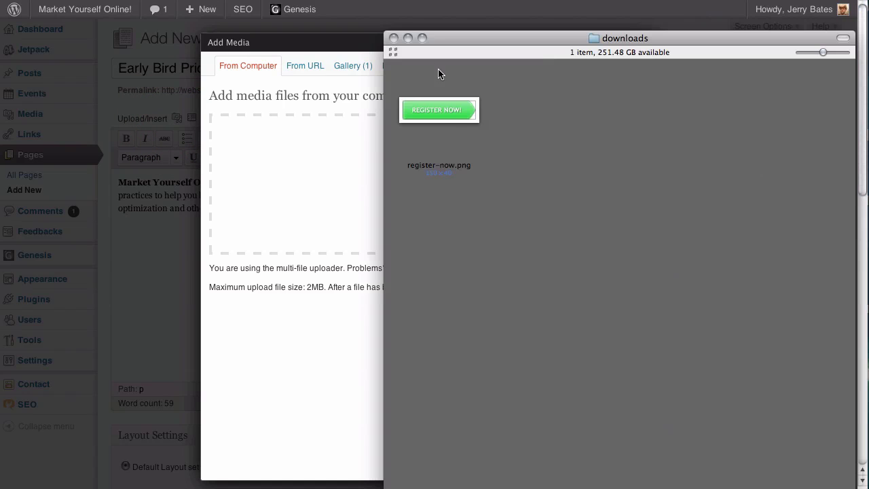
left_click_drag(443, 118, 316, 186)
left_click(317, 368)
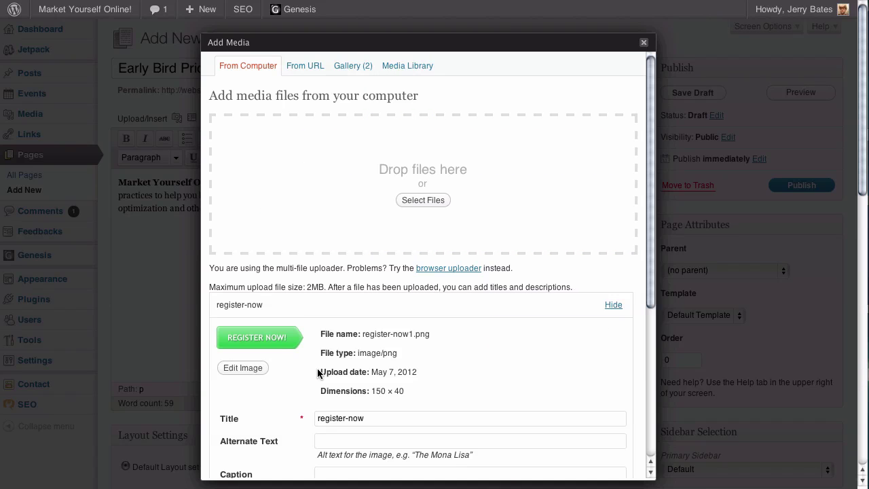
scroll(516, 338, "down", 5)
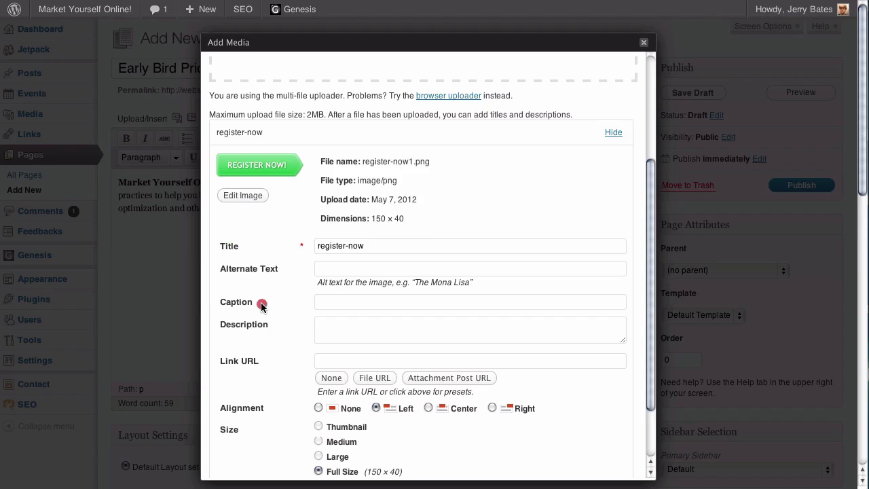
left_click(217, 305)
left_click(239, 363)
left_click_drag(239, 363, 220, 364)
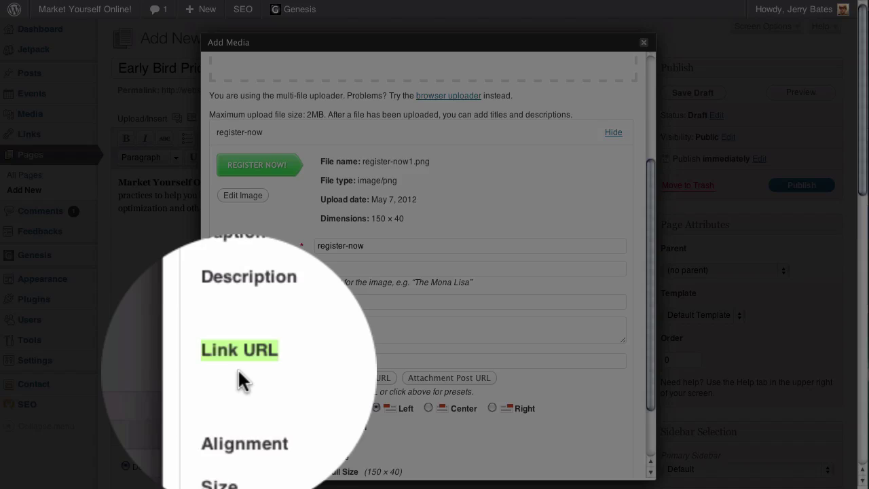
left_click(238, 371)
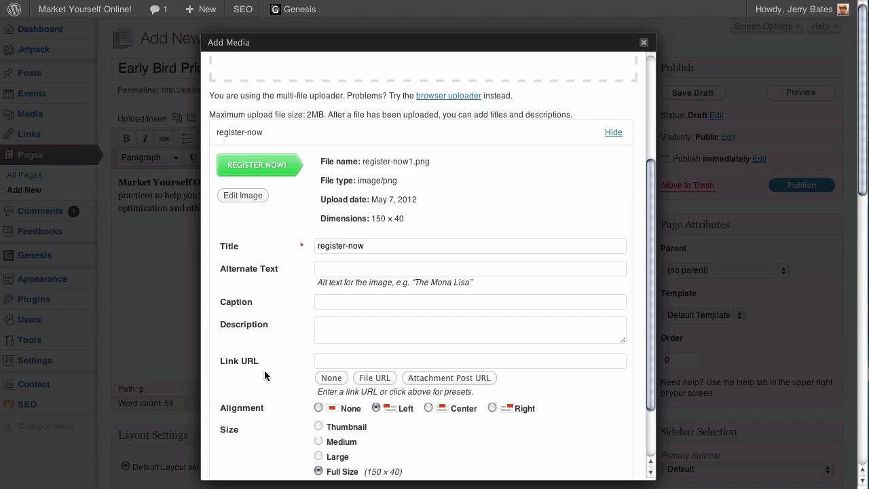
left_click(322, 361)
key("ctrl+v")
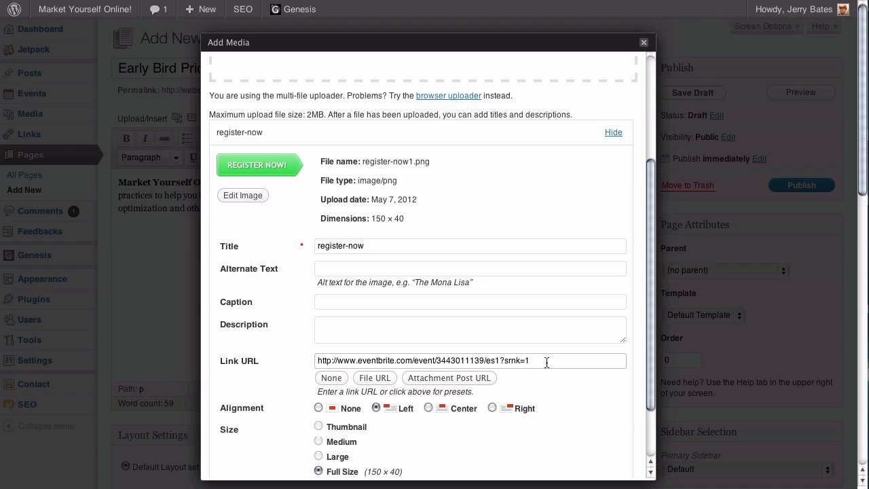
left_click_drag(546, 362, 537, 348)
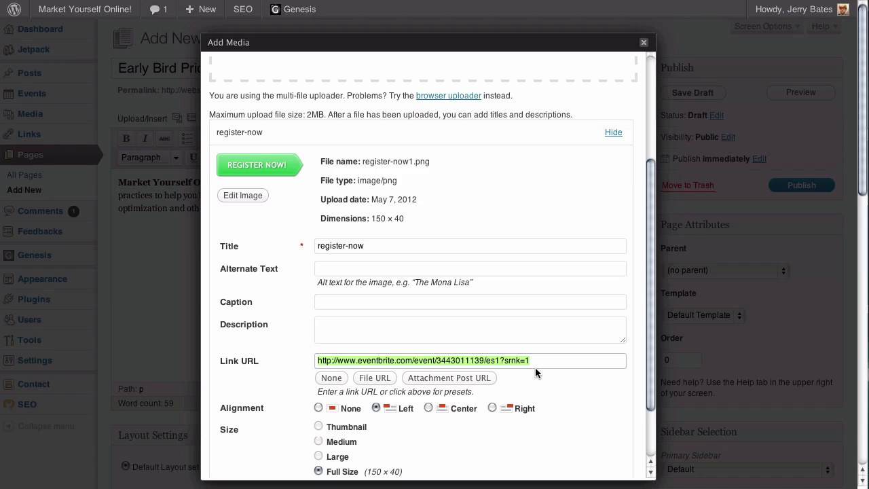
left_click(527, 388)
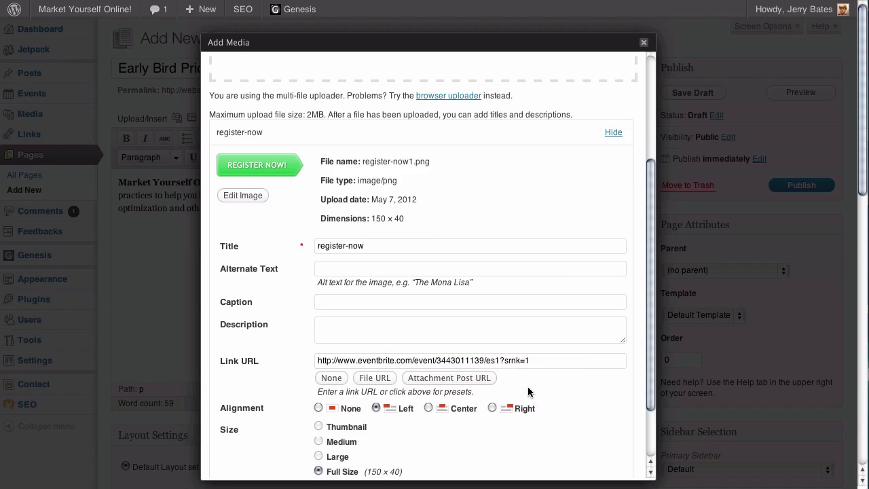
Insert the linked register-now image into the page below the paragraph at full size
scroll(527, 390, "down", 2)
scroll(527, 386, "down", 2)
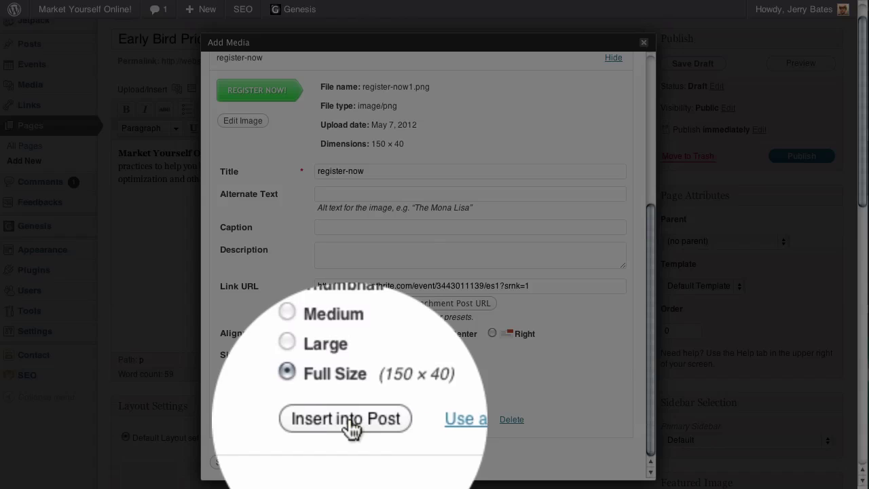
left_click(350, 425)
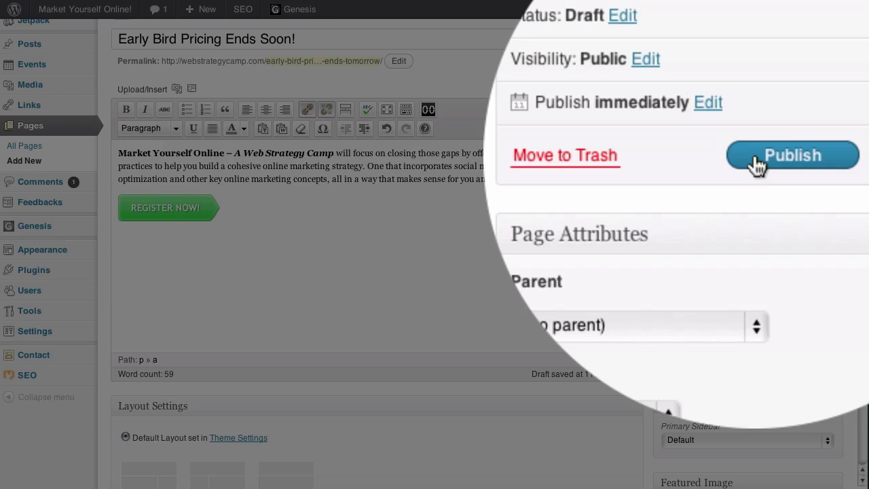
Publish the page and test the "Register Now!" button on the live page
left_click(755, 163)
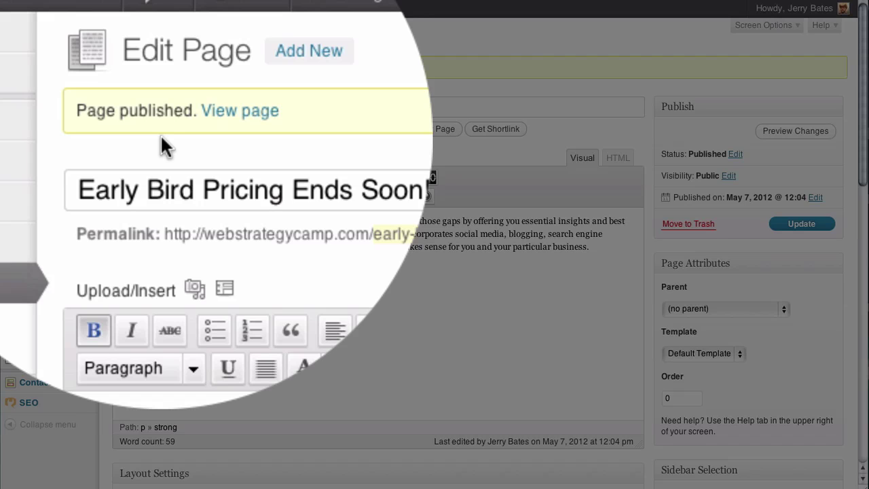
left_click(238, 112)
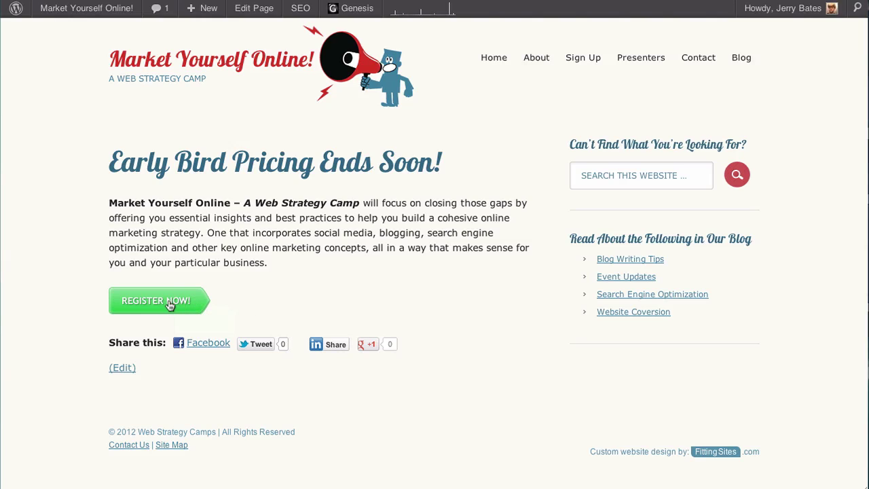
left_click(169, 304)
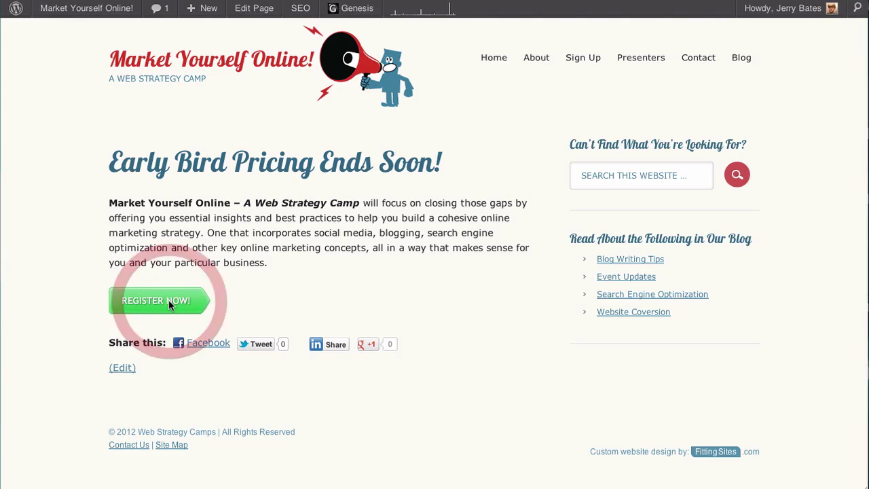